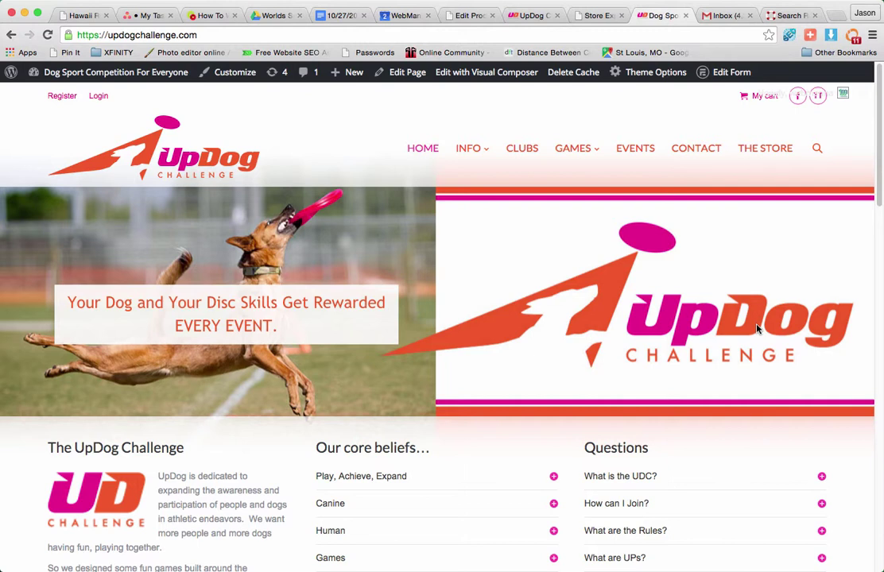
# Step: Open the Clubs page of the UpDog Challenge site and go to its public Google Drive folder of club resources
pyautogui.click(523, 151)
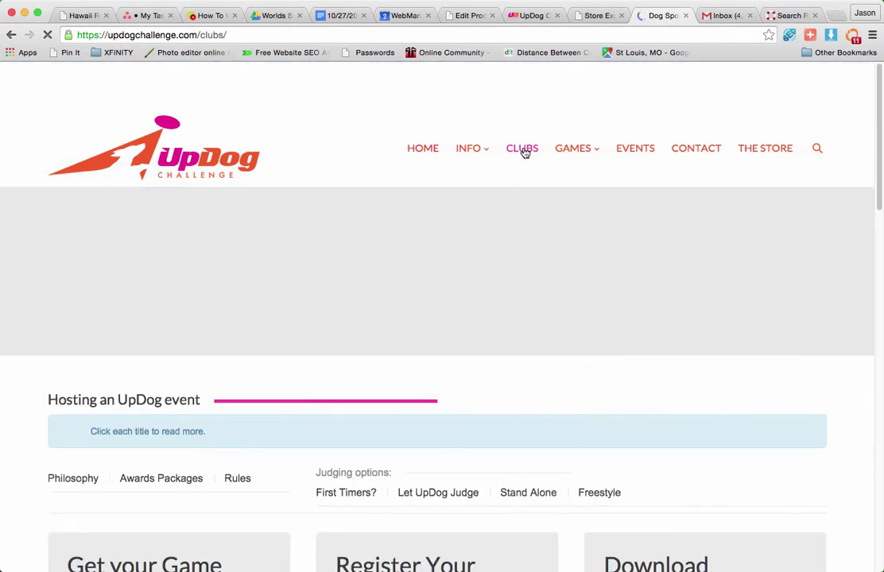
pyautogui.scroll(-8, 487, 262)
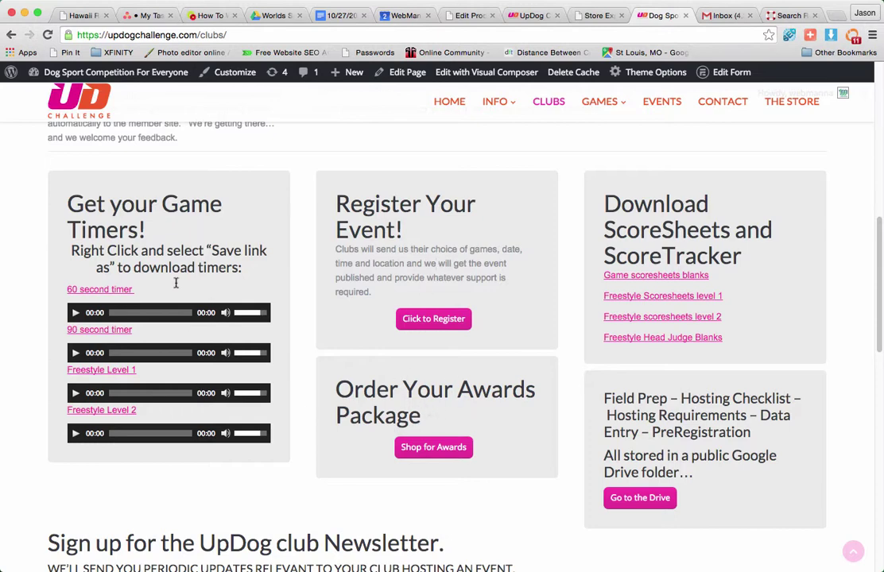
pyautogui.scroll(-3, 641, 240)
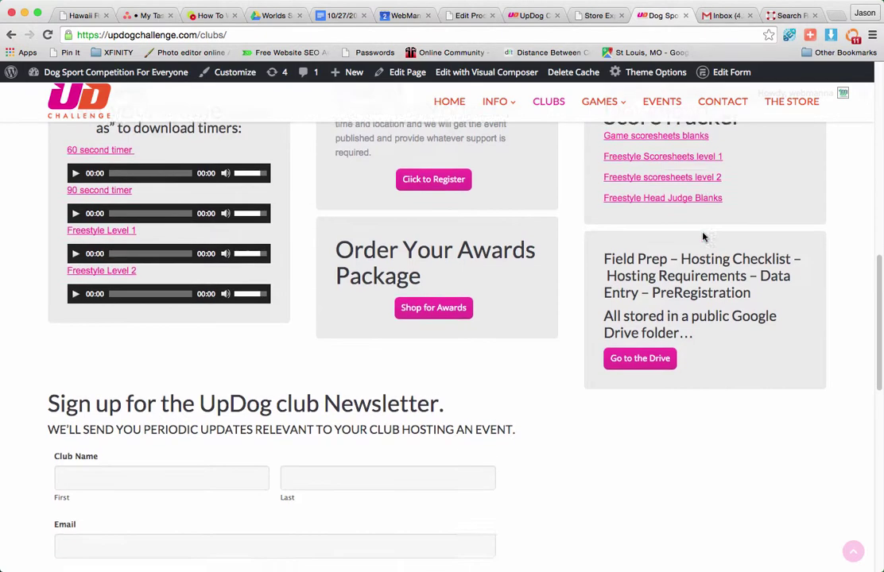
pyautogui.scroll(-3, 666, 311)
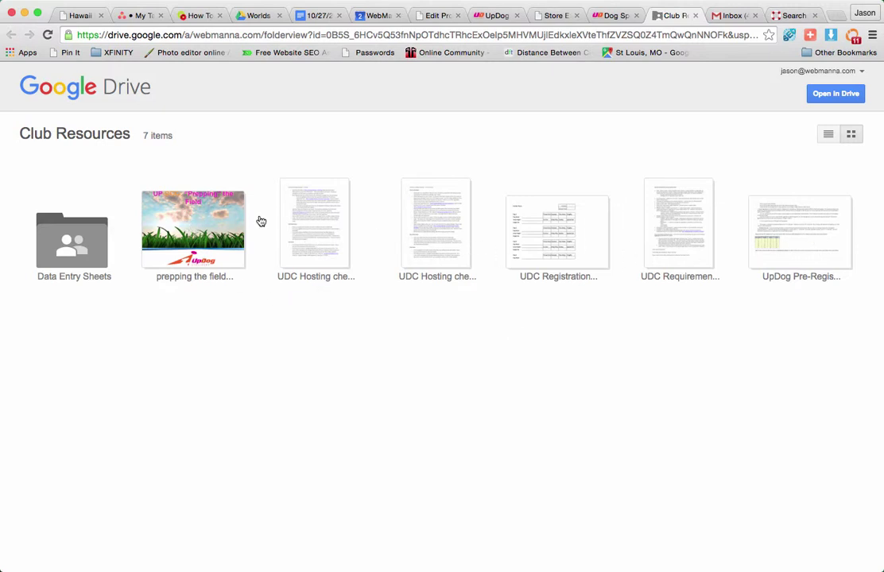
# Step: Open the Data Entry Sheets folder, preview UDC Spaced Out Data Entry L1.xlsm and close the preview
pyautogui.doubleClick(71, 243)
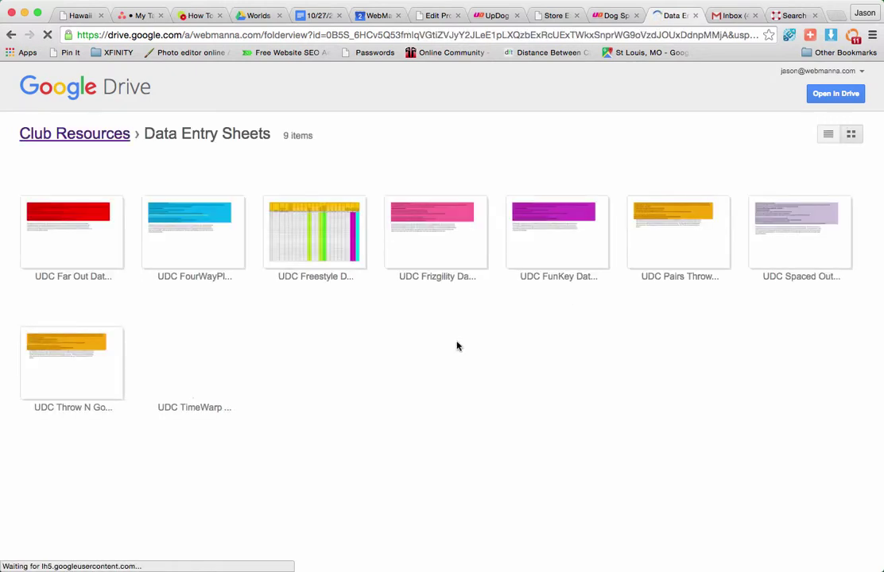
pyautogui.click(812, 252)
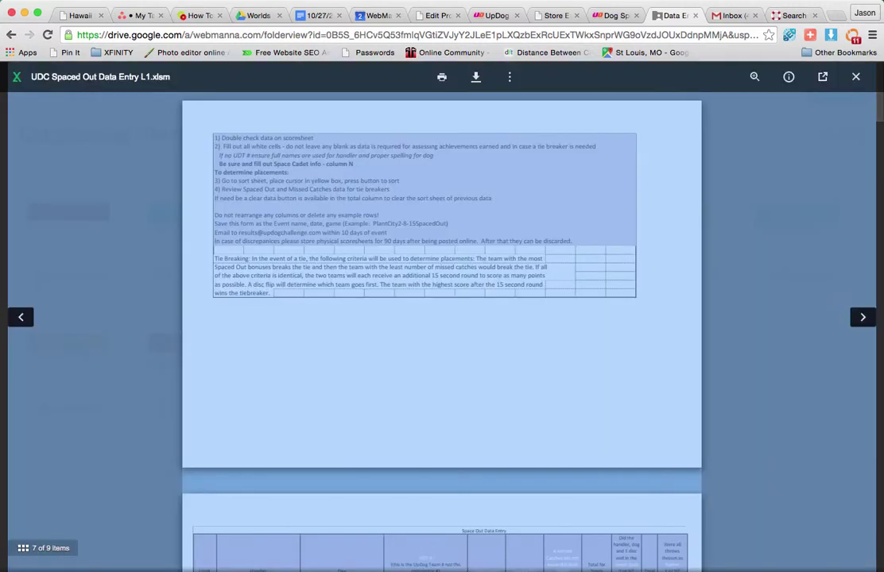
pyautogui.click(856, 76)
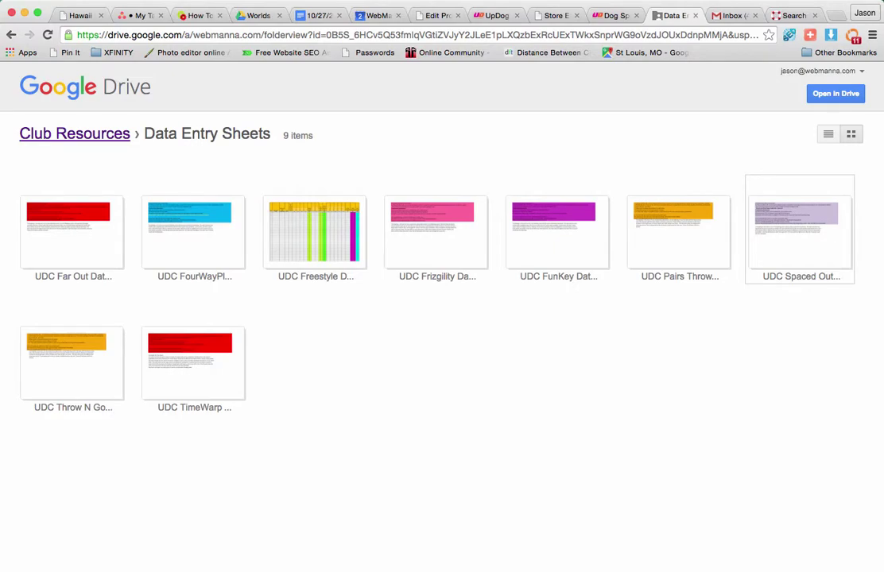
# Step: Switch to Excel, open the Spaced Out data entry workbook with macros enabled, and enlarge its window to examine all scoring columns
pyautogui.press('super+Tab')
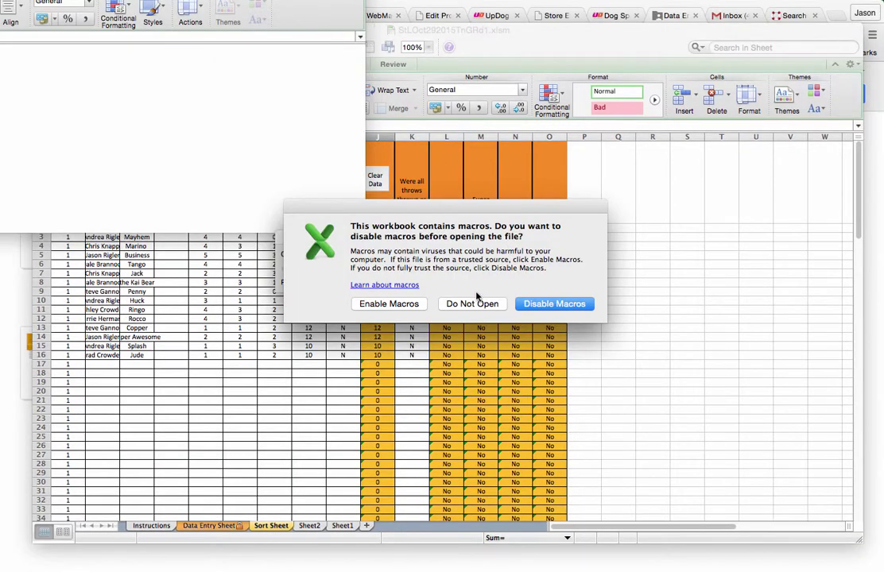
pyautogui.click(395, 305)
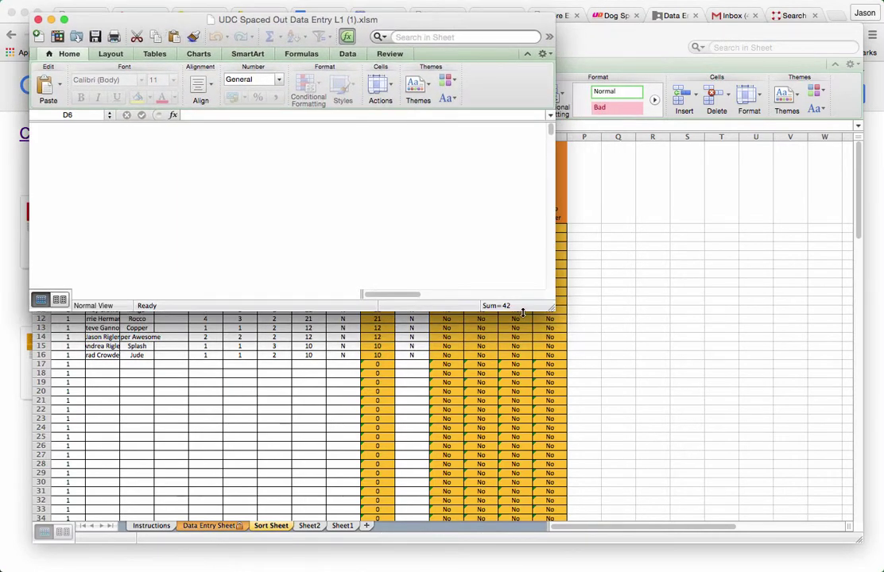
pyautogui.moveTo(552, 310); pyautogui.dragTo(803, 492)
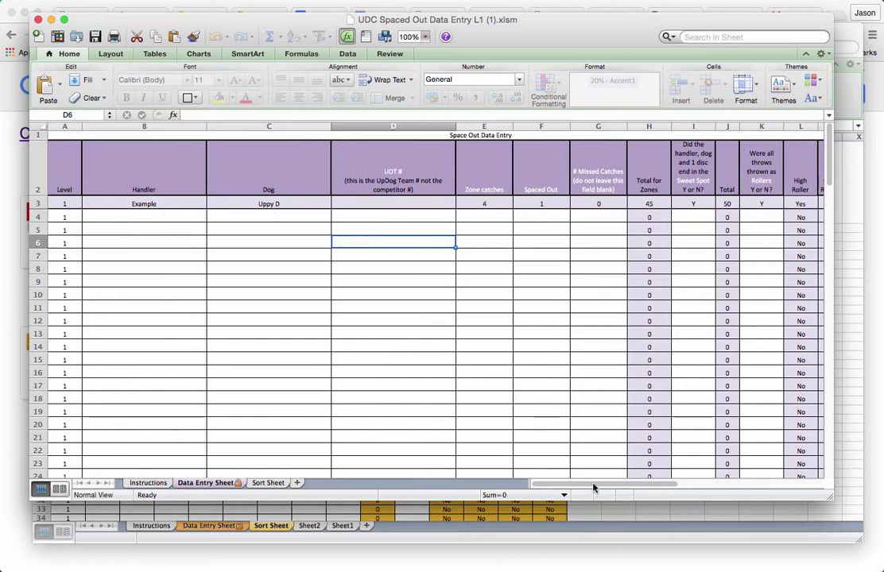
pyautogui.moveTo(593, 488); pyautogui.dragTo(612, 488)
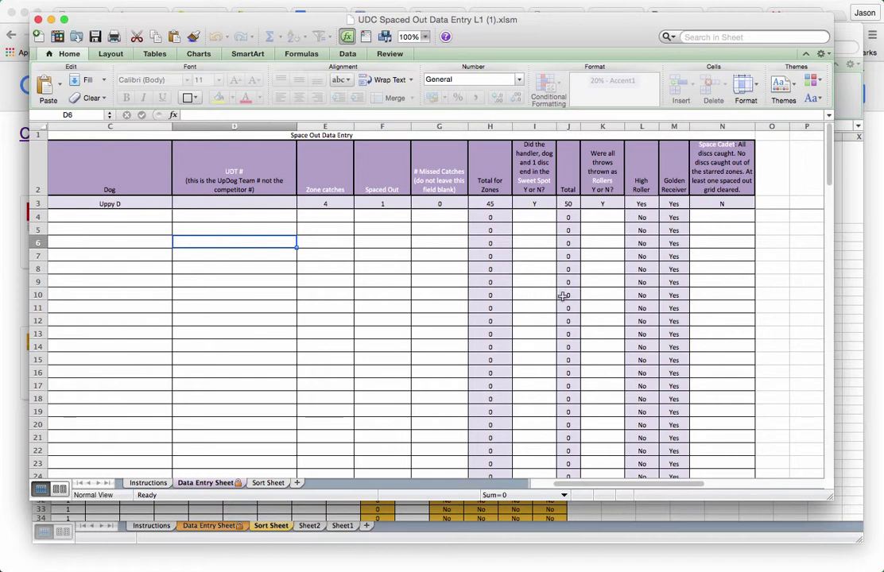
# Step: Minimize the Spaced Out workbook and review the Instructions and Data Entry Sheet of StLOct292015TnGRd1.xlsm
pyautogui.click(51, 19)
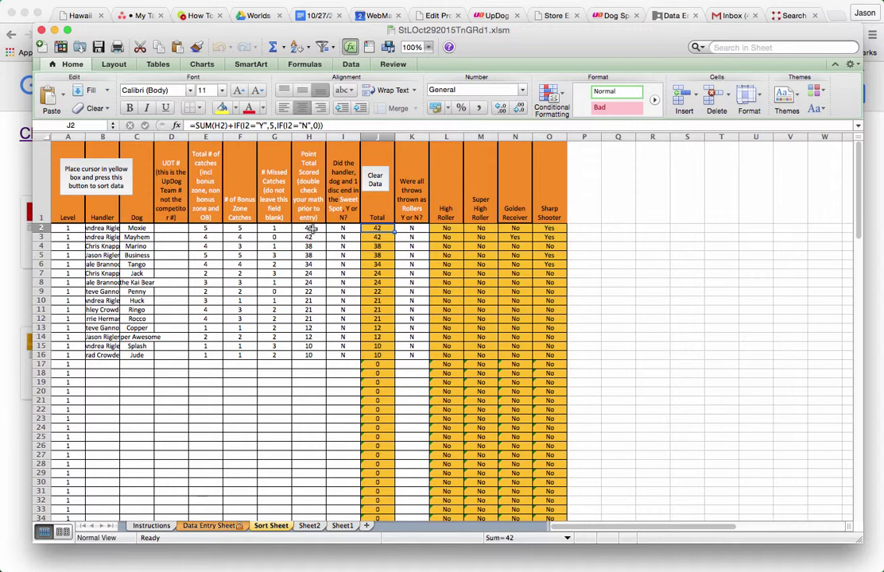
pyautogui.click(310, 229)
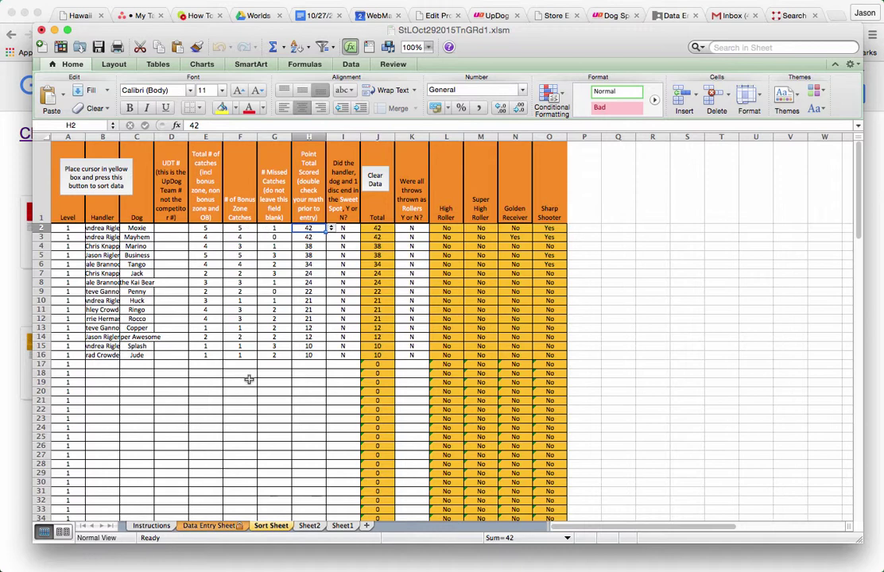
pyautogui.click(151, 527)
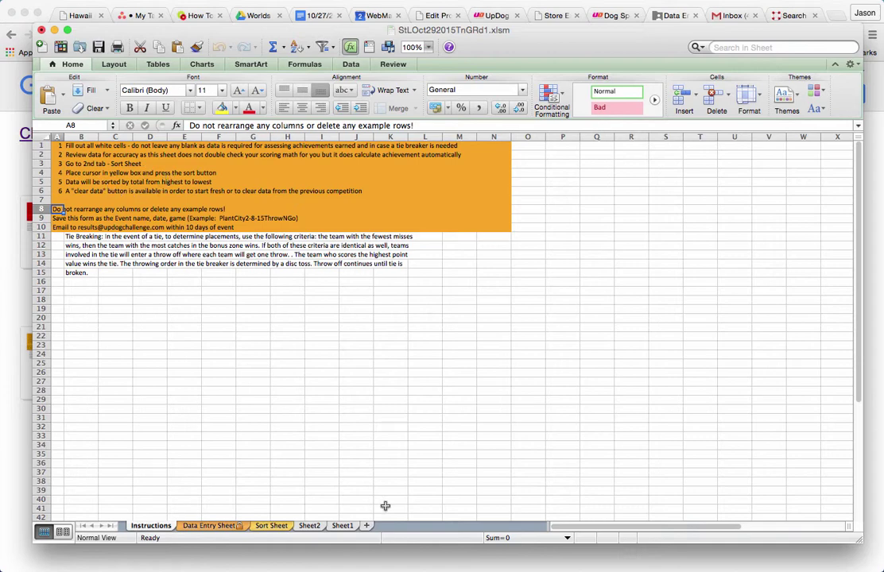
pyautogui.click(209, 526)
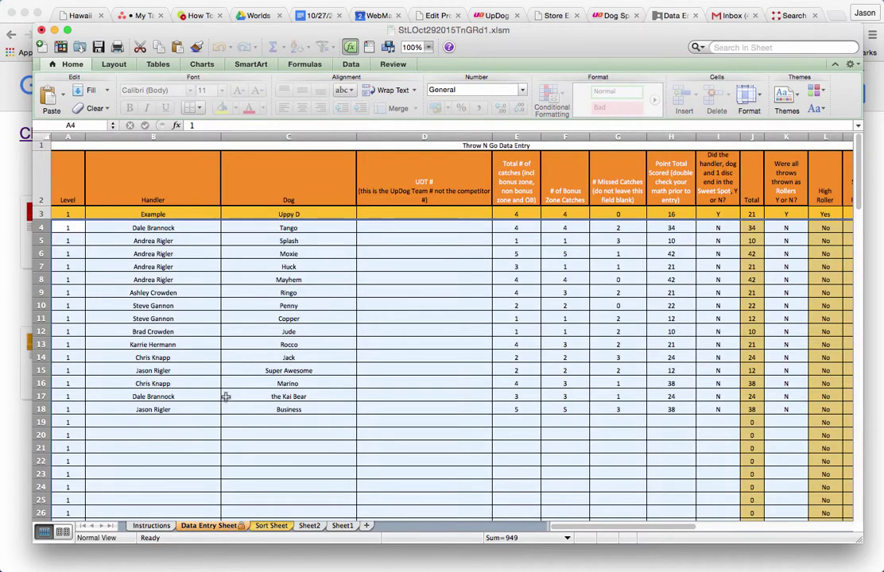
pyautogui.click(199, 356)
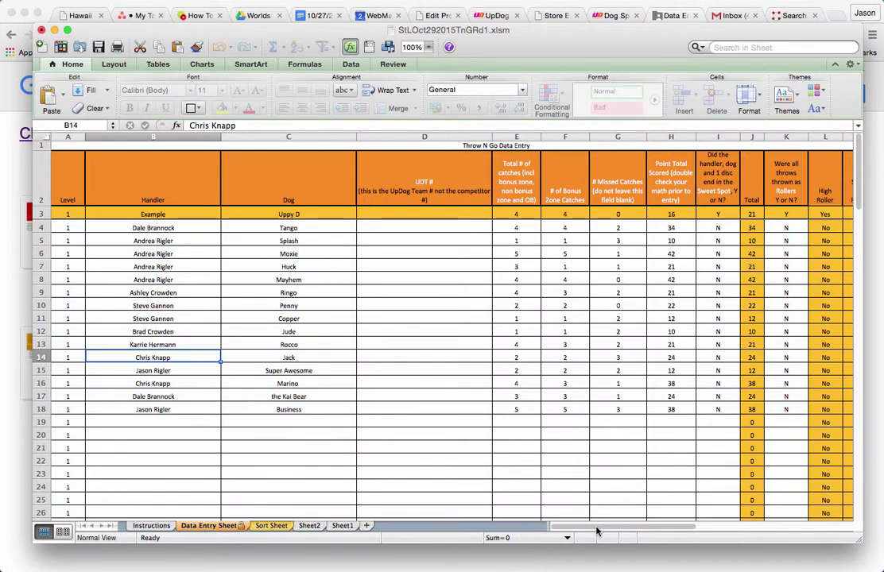
pyautogui.moveTo(597, 531)
pyautogui.mouseDown()
pyautogui.moveTo(710, 532)
pyautogui.moveTo(592, 534)
pyautogui.mouseUp()
# Step: Clear the data on the Sort Sheet and re-sort the competition results from yellow cell A2
pyautogui.click(271, 526)
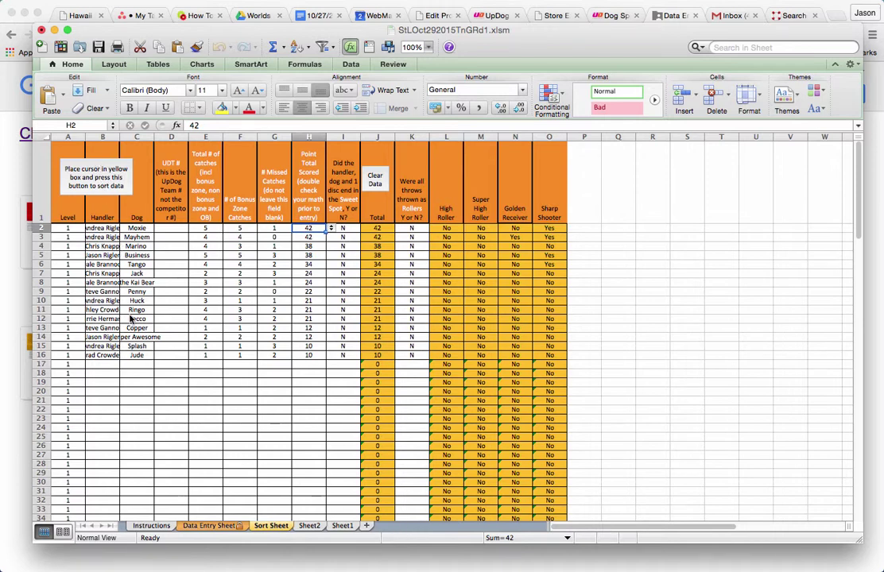
pyautogui.click(89, 199)
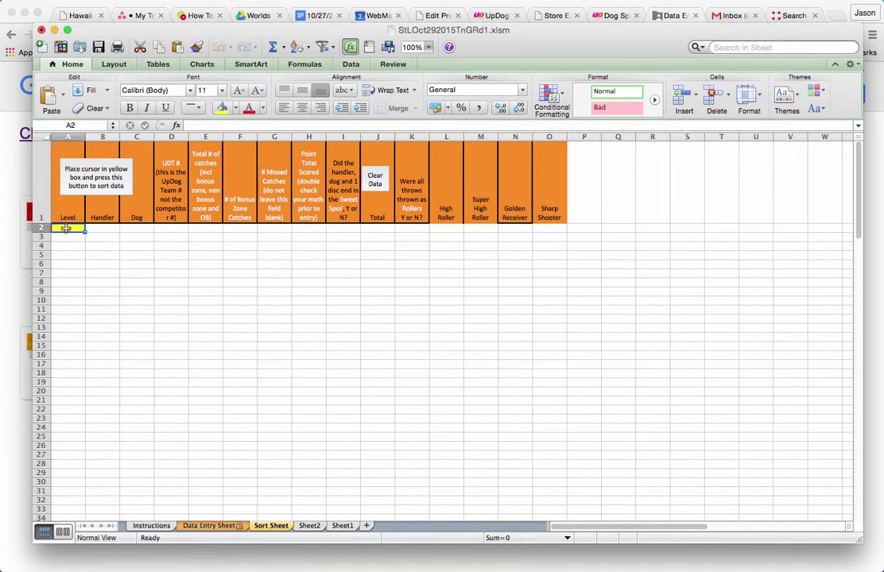
pyautogui.click(95, 177)
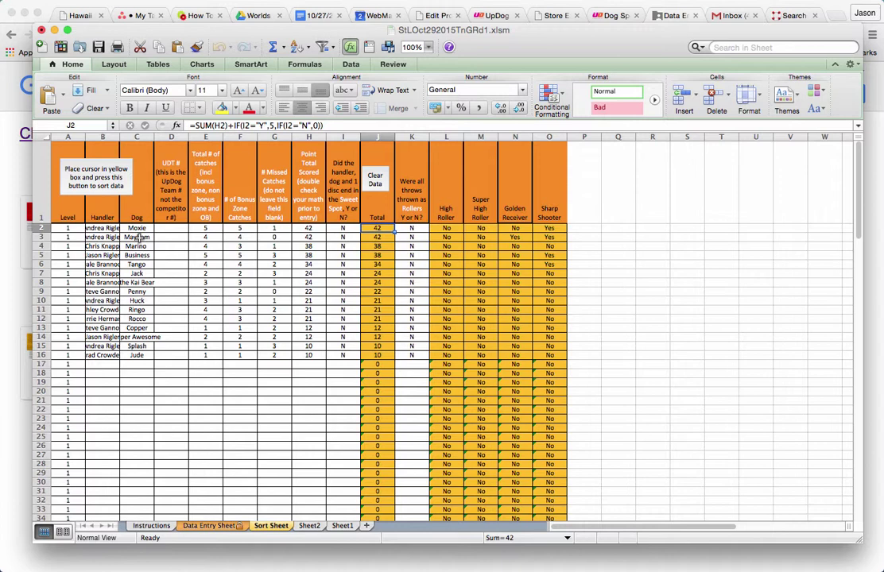
pyautogui.click(138, 246)
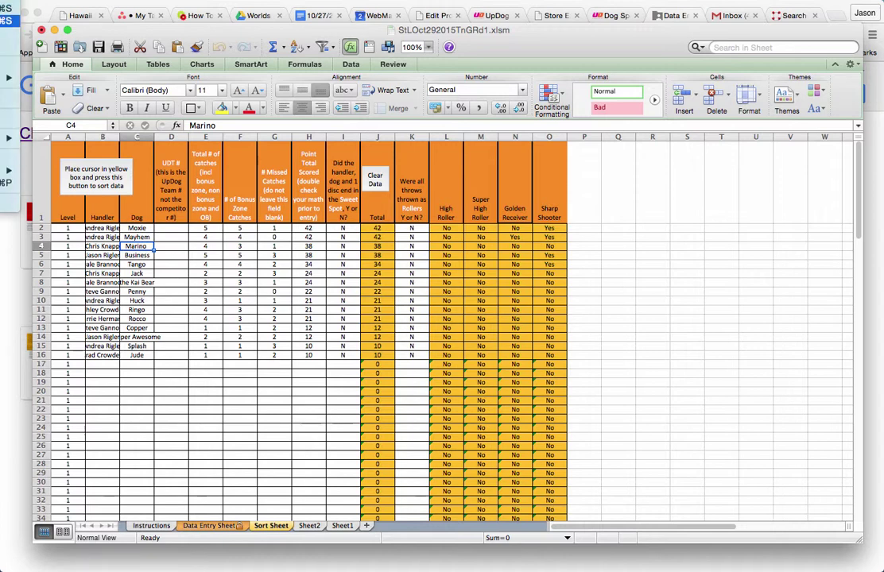
# Step: Try to save a copy as StLOct292015TnGRd1 in Downloads in the Excel Macro-Enabled Workbook (.xlsm) format
pyautogui.click(9, 17)
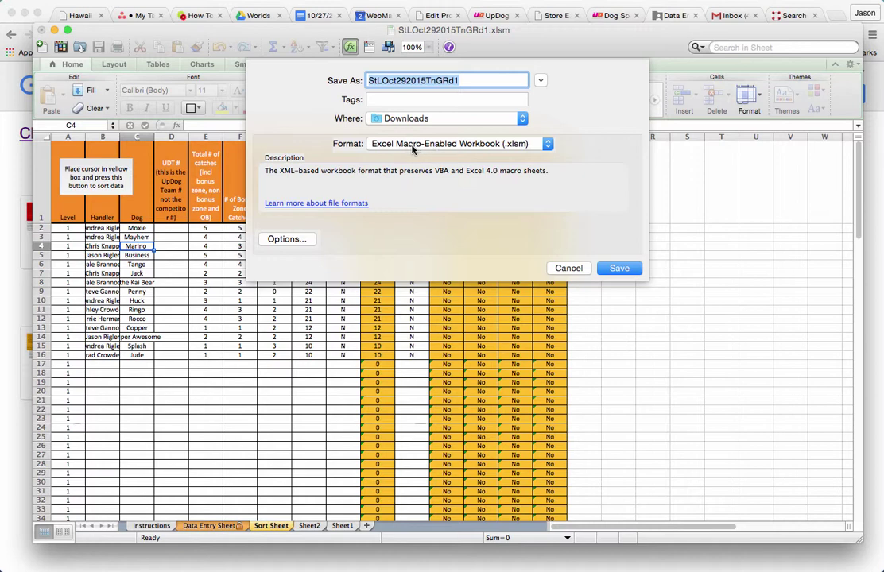
pyautogui.click(620, 269)
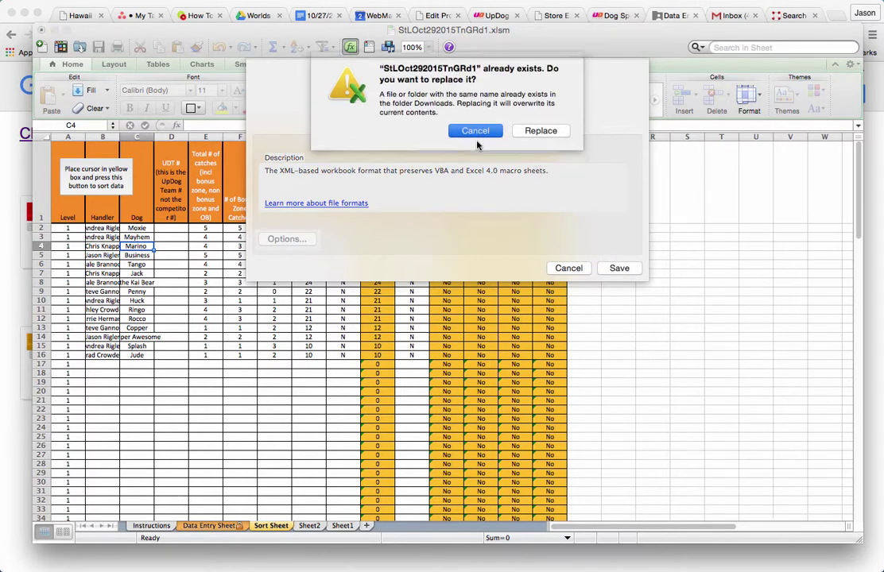
pyautogui.press('Escape')
pyautogui.press('Escape')
# Step: Review the file naming and results submission rules on the Instructions sheet and minimize the workbook
pyautogui.click(151, 526)
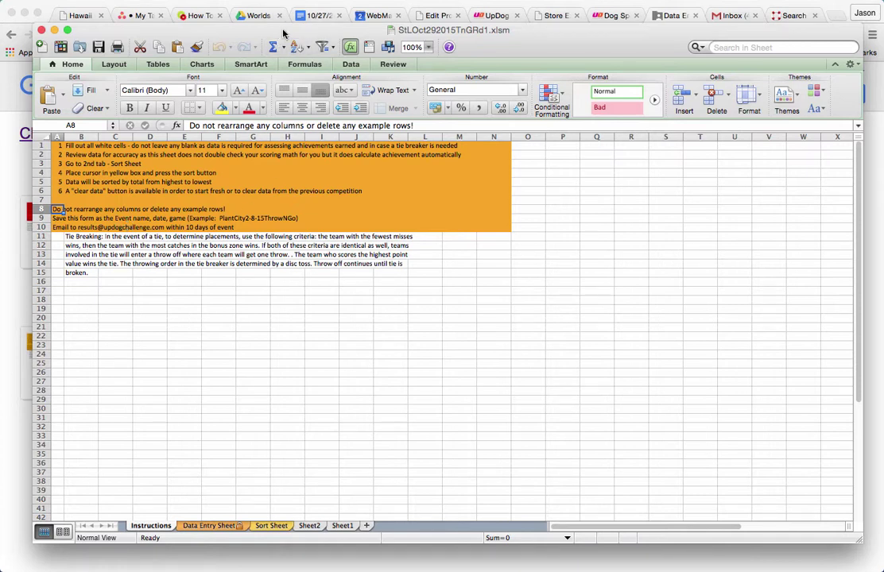
pyautogui.click(53, 31)
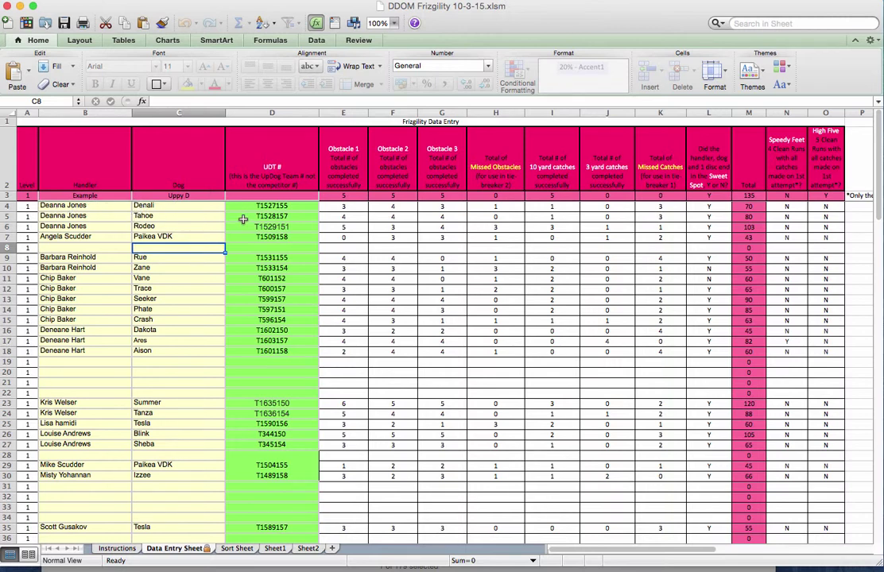
# Step: Examine the UDT # entries and score columns on the Data Entry Sheet of DDOM Frizgility 10-3-15.xlsm
pyautogui.click(268, 206)
pyautogui.click(271, 215)
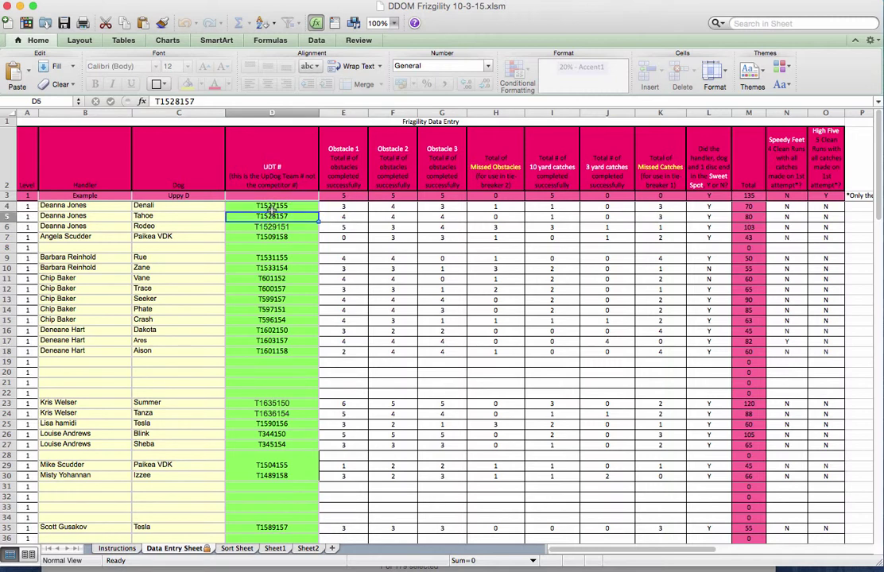
pyautogui.click(270, 207)
pyautogui.click(282, 216)
pyautogui.click(272, 206)
pyautogui.click(273, 216)
pyautogui.moveTo(684, 552)
pyautogui.mouseDown()
pyautogui.moveTo(727, 554)
pyautogui.moveTo(699, 554)
pyautogui.mouseUp()
pyautogui.scroll(-1, 411, 357)
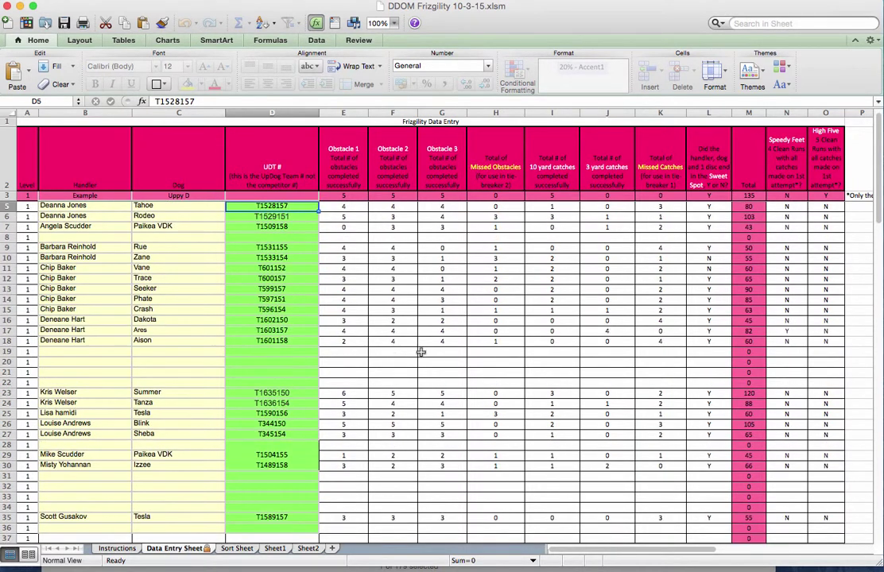